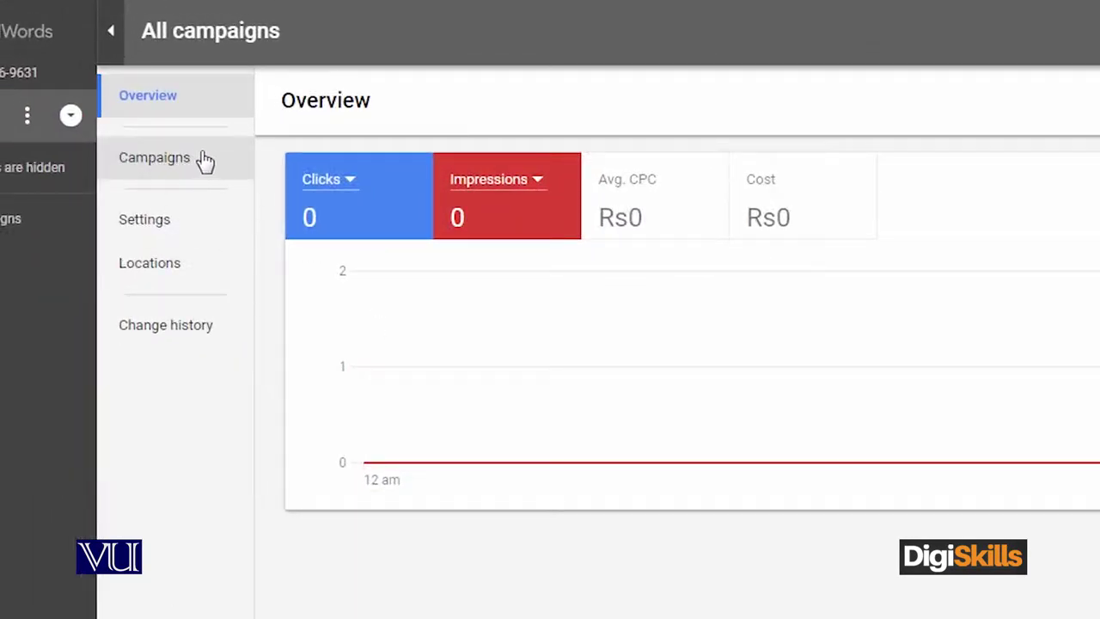
Step: Start a new campaign from the Campaigns page and choose Search as the campaign type
click(210, 165)
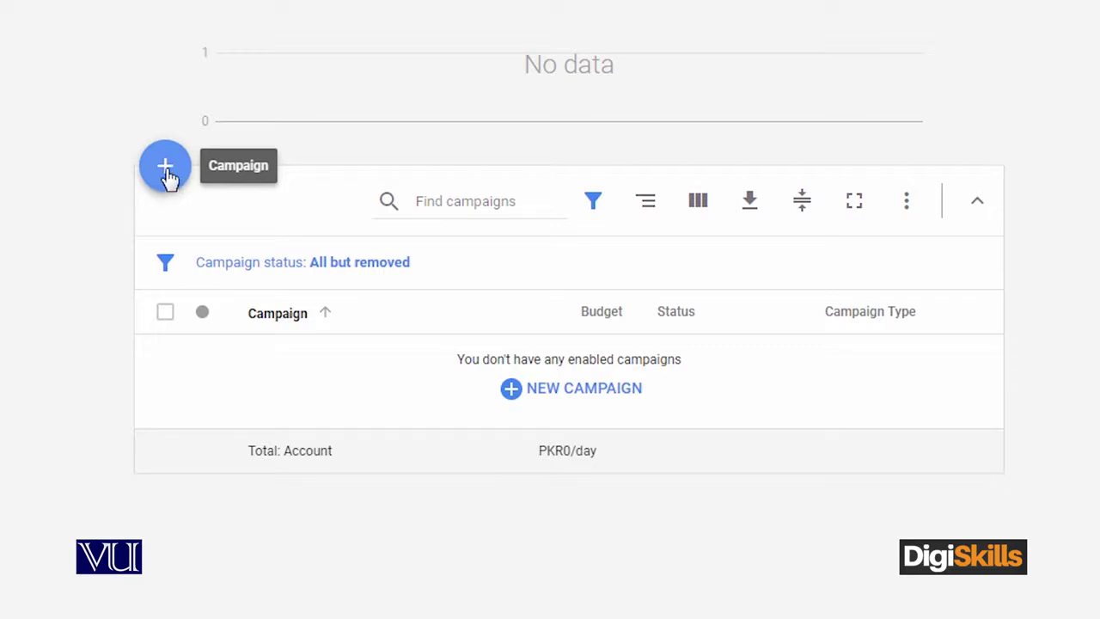
click(166, 171)
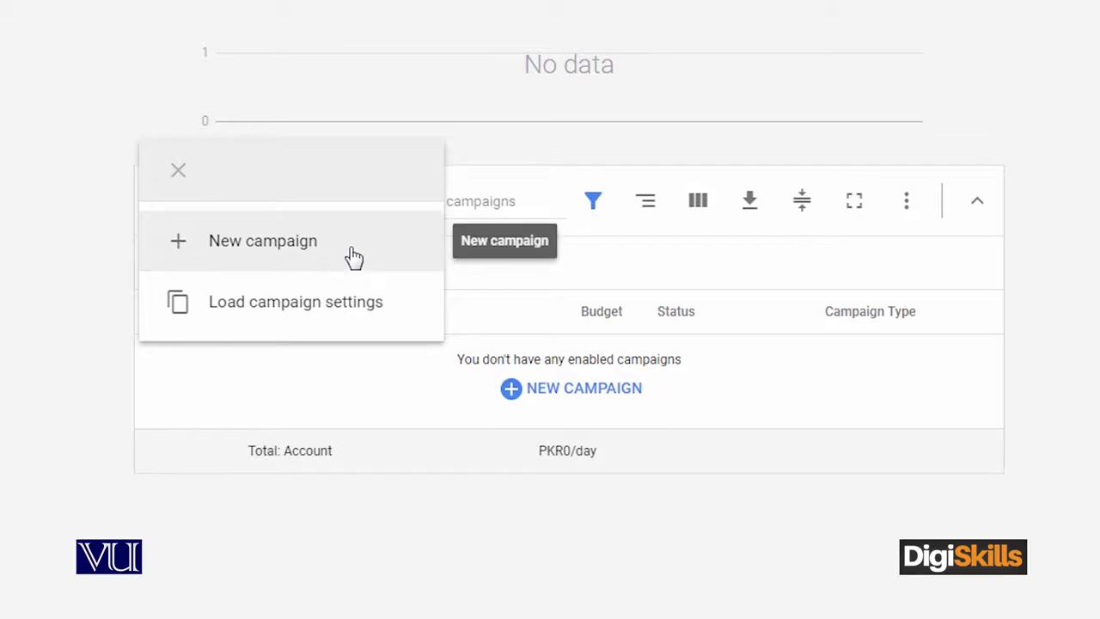
click(347, 246)
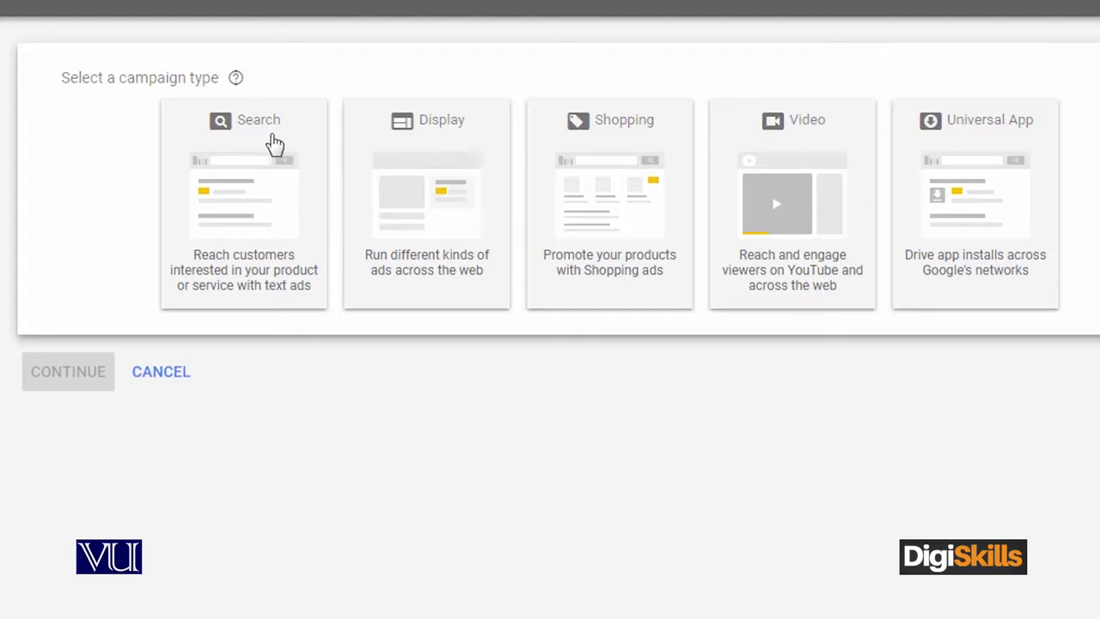
click(269, 143)
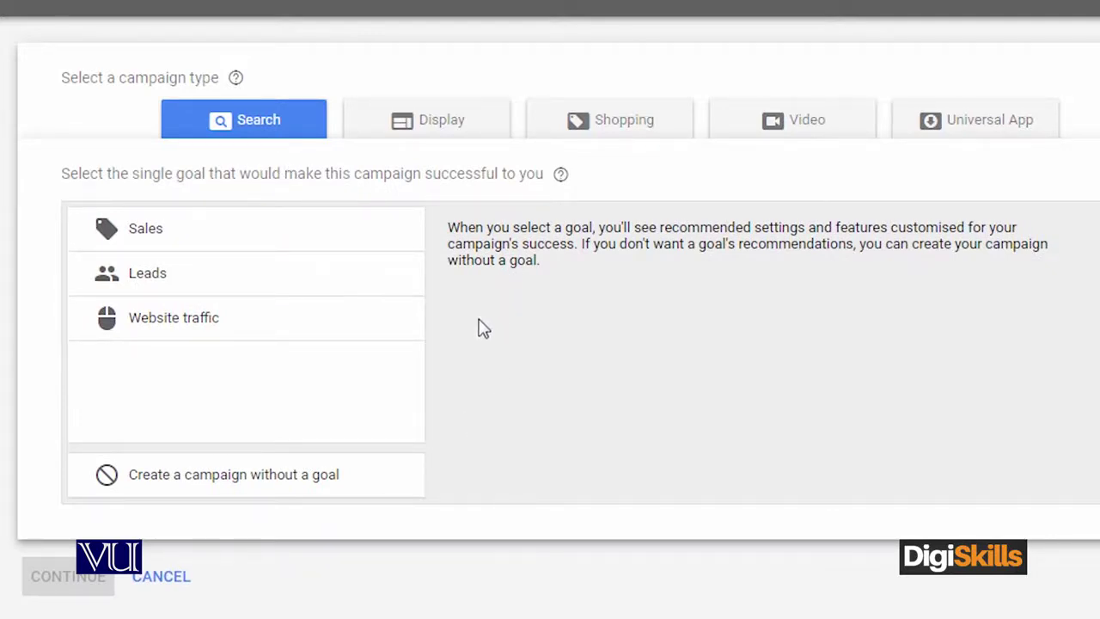
Step: Examine the descriptions of the Sales, Leads, Website traffic and no-goal options for the Search campaign
click(410, 233)
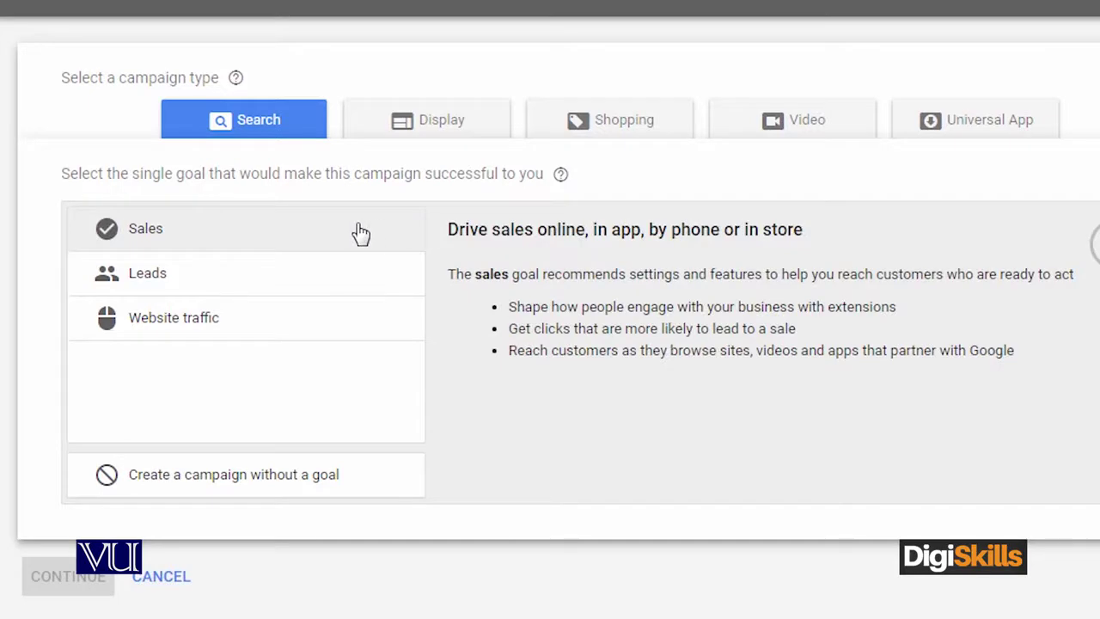
click(404, 234)
click(339, 277)
click(413, 279)
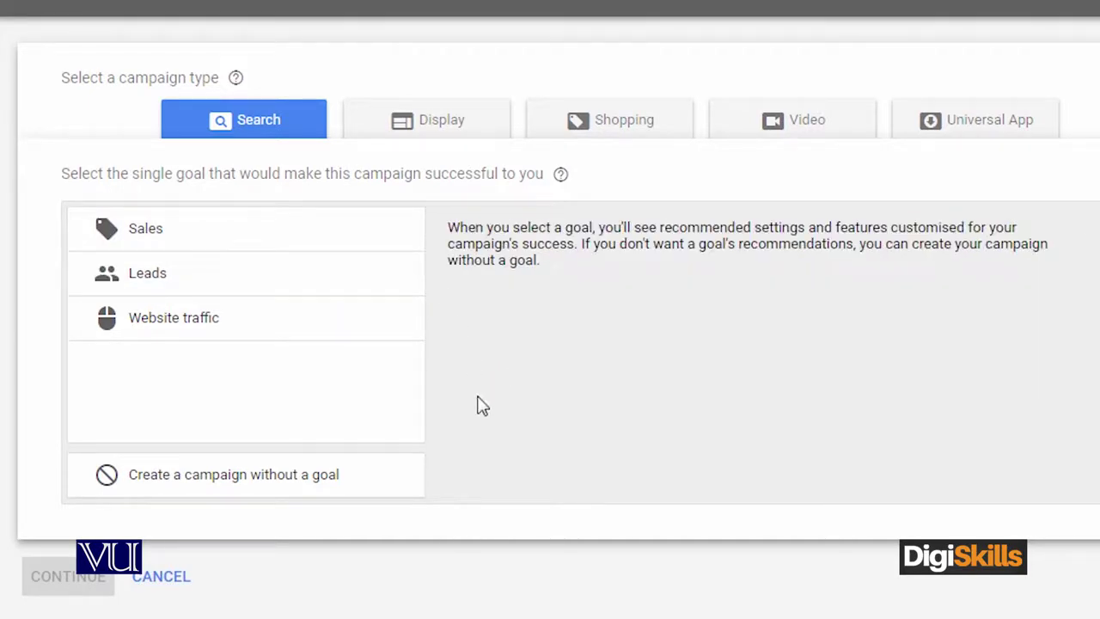
click(292, 333)
click(286, 336)
click(184, 495)
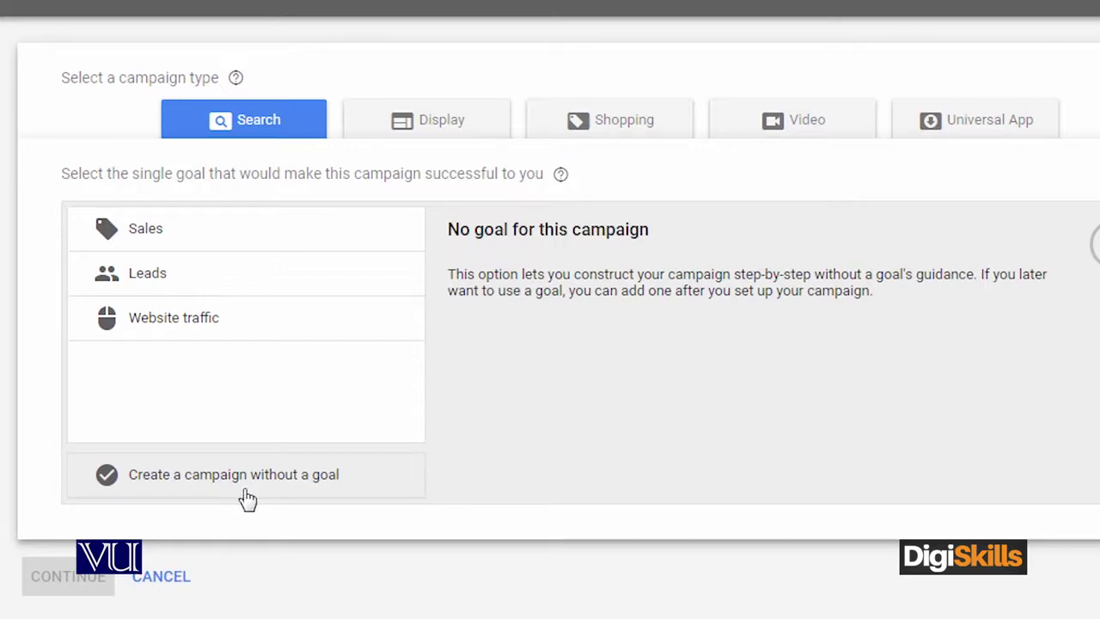
Step: Choose Website traffic as the campaign goal, leave the business website blank and continue to the campaign settings
click(248, 332)
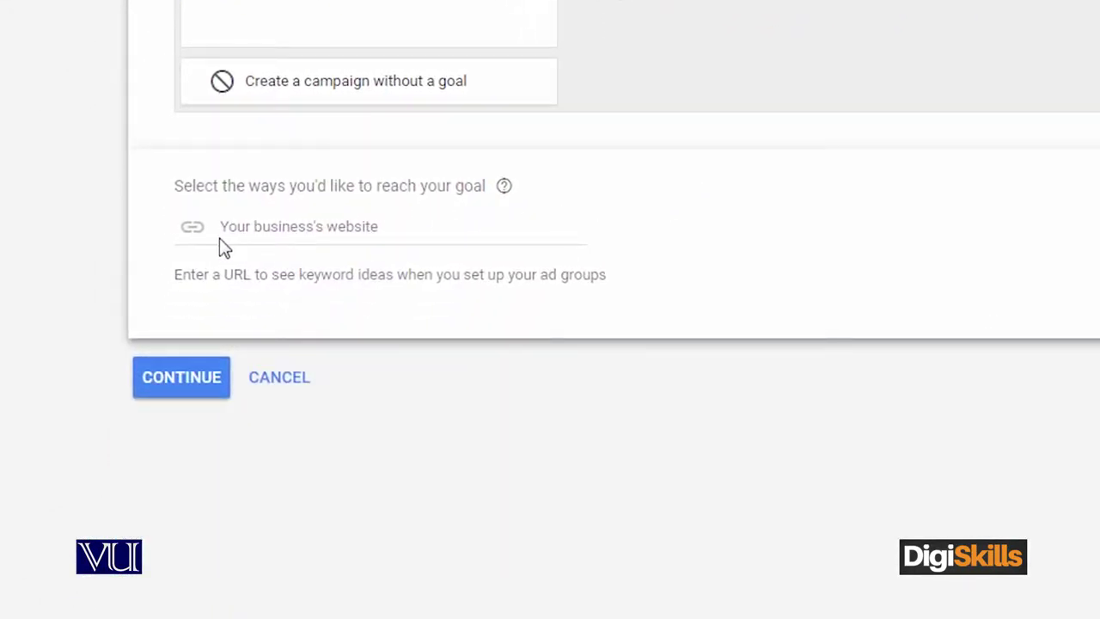
click(181, 388)
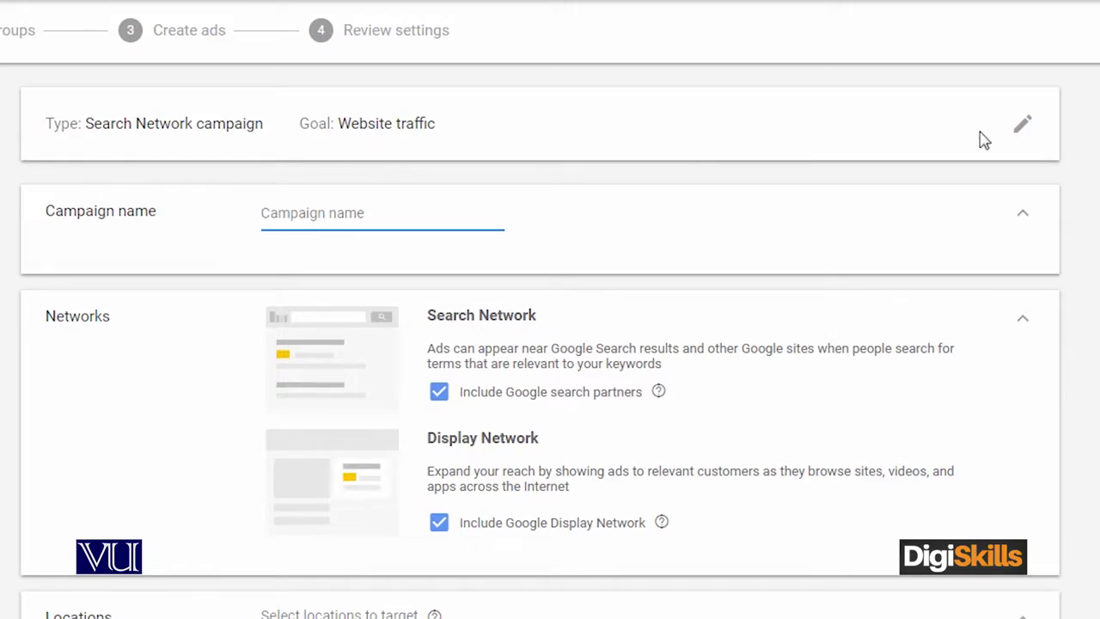
click(1021, 133)
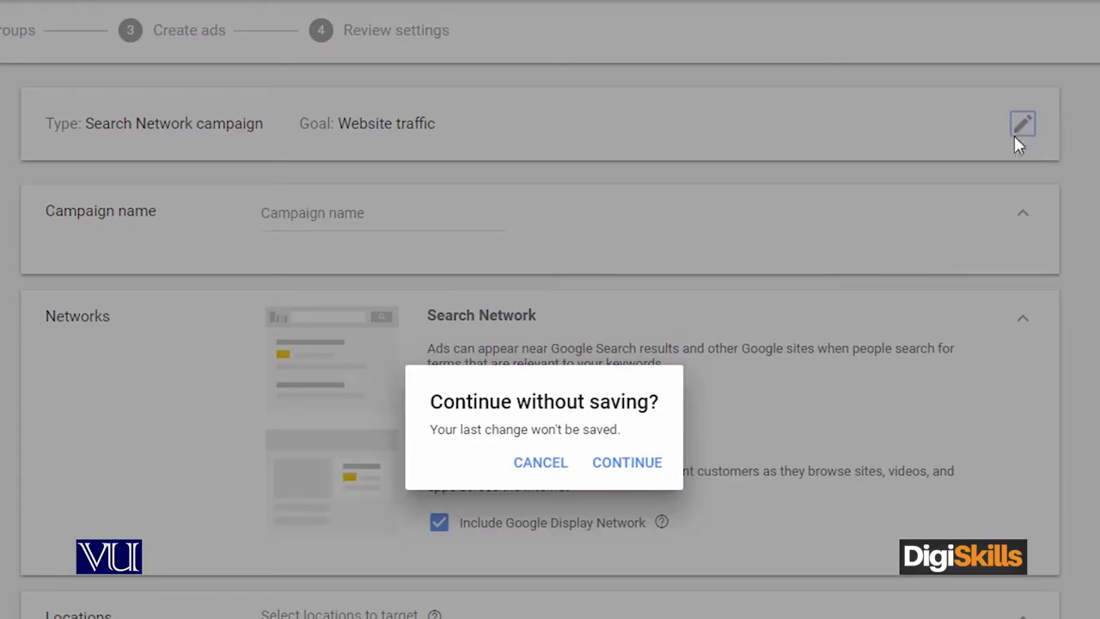
click(562, 475)
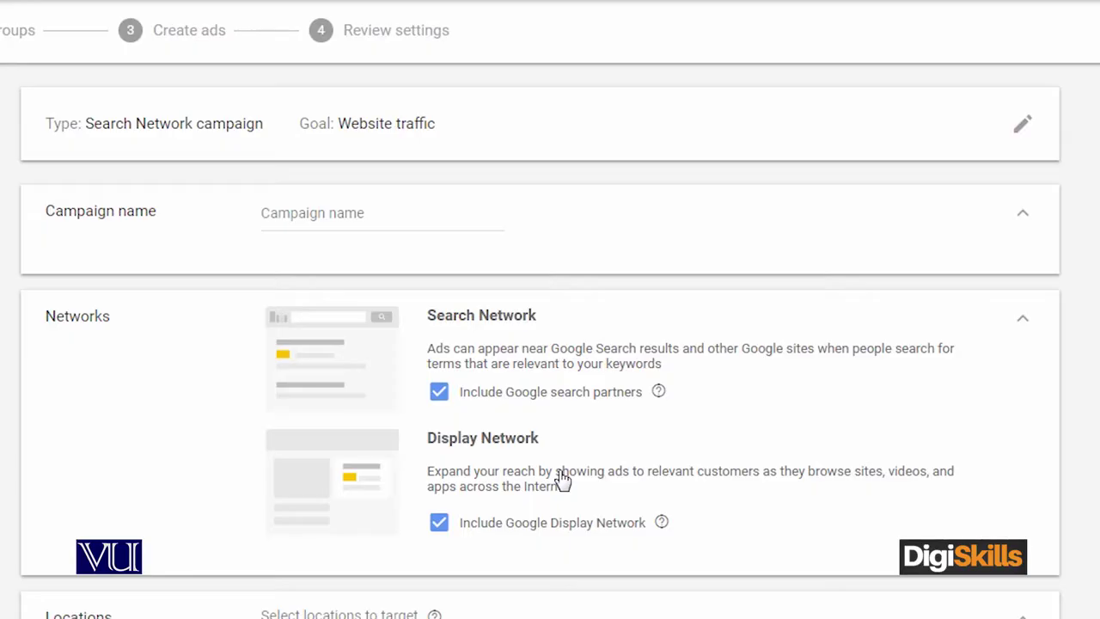
Step: Name the campaign "Test Campaign"
click(361, 213)
text(Test Campaign)
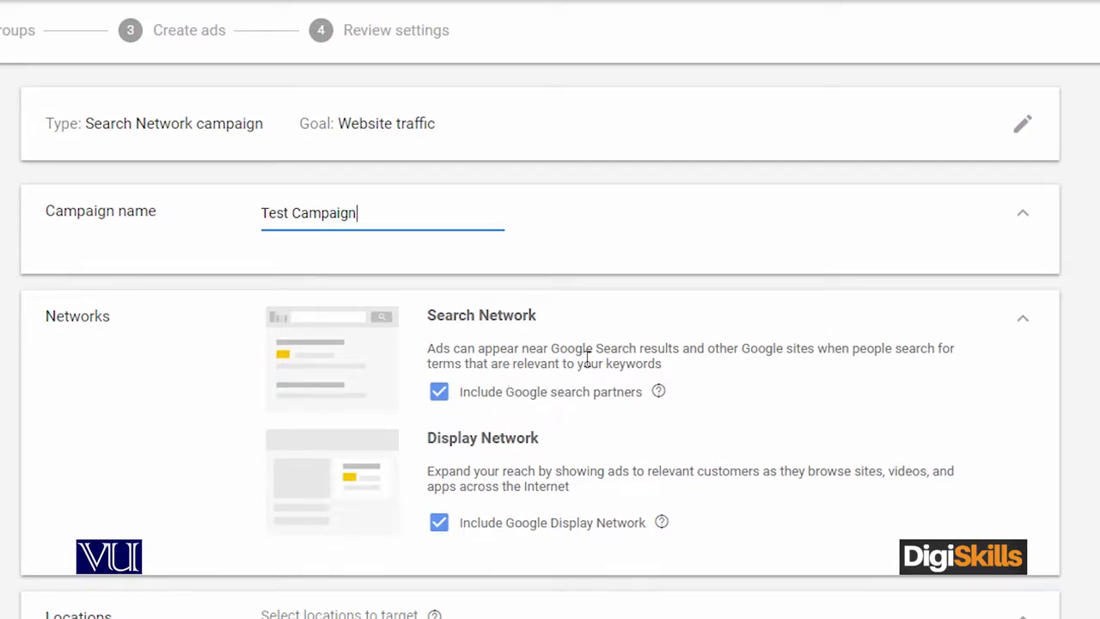
Step: Set the campaign's start date to 20 May 2018 in the start and end dates section
scroll(588, 356, down, 2)
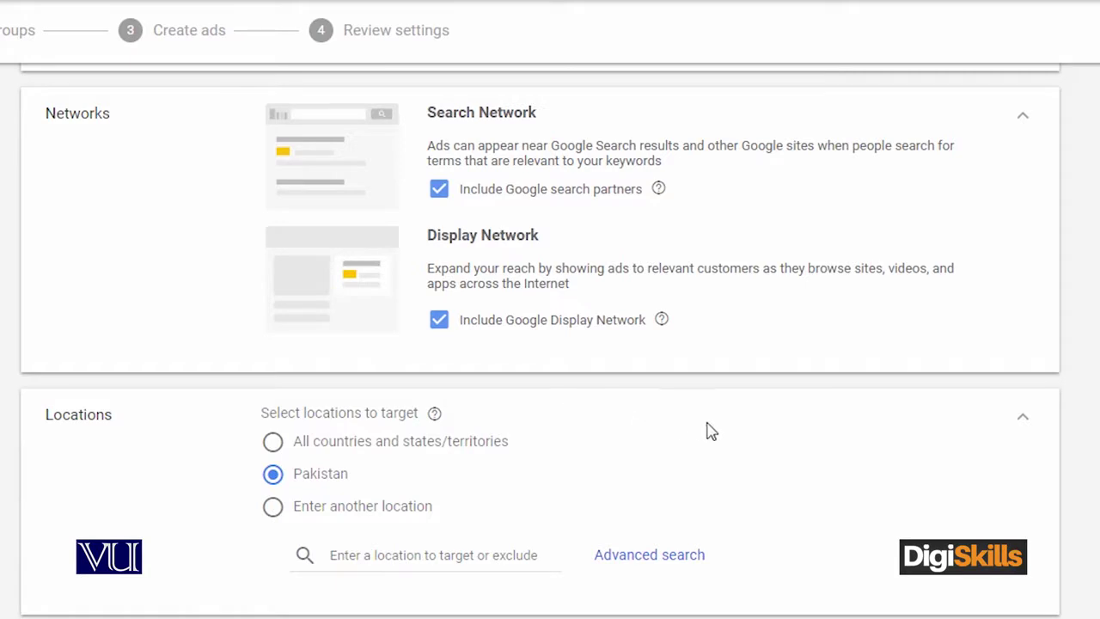
scroll(692, 564, down, 1)
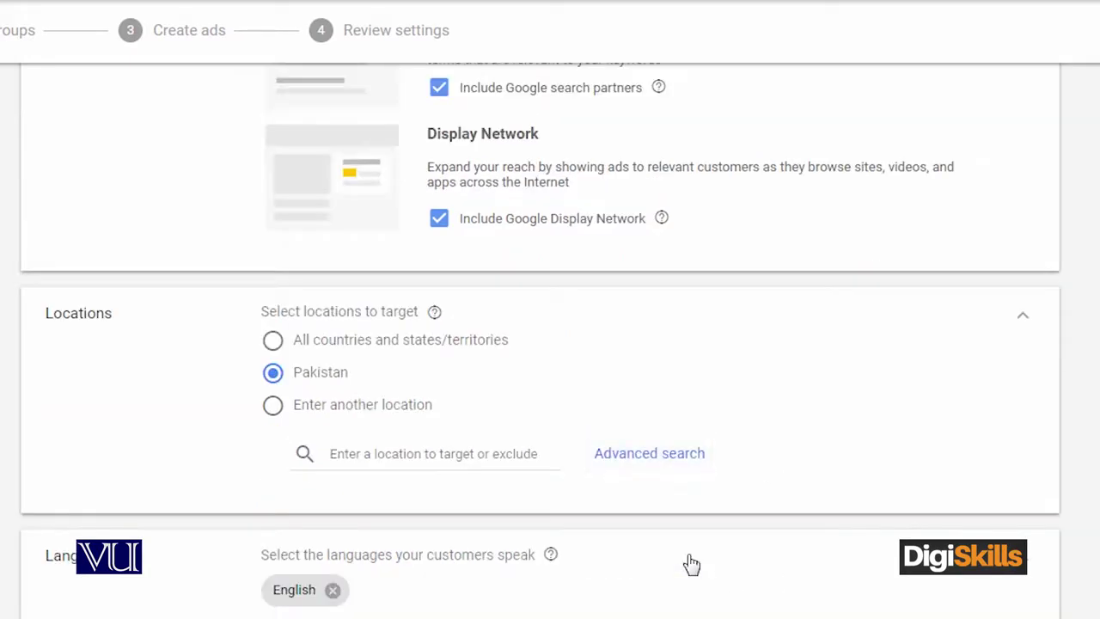
scroll(692, 564, down, 3)
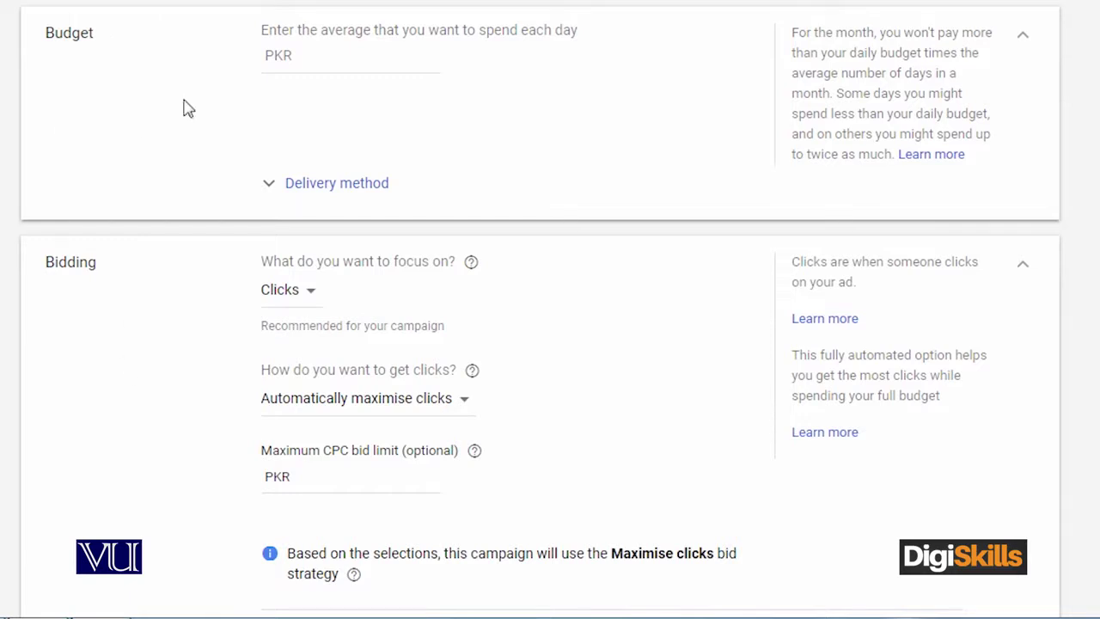
scroll(550, 344, down, 1)
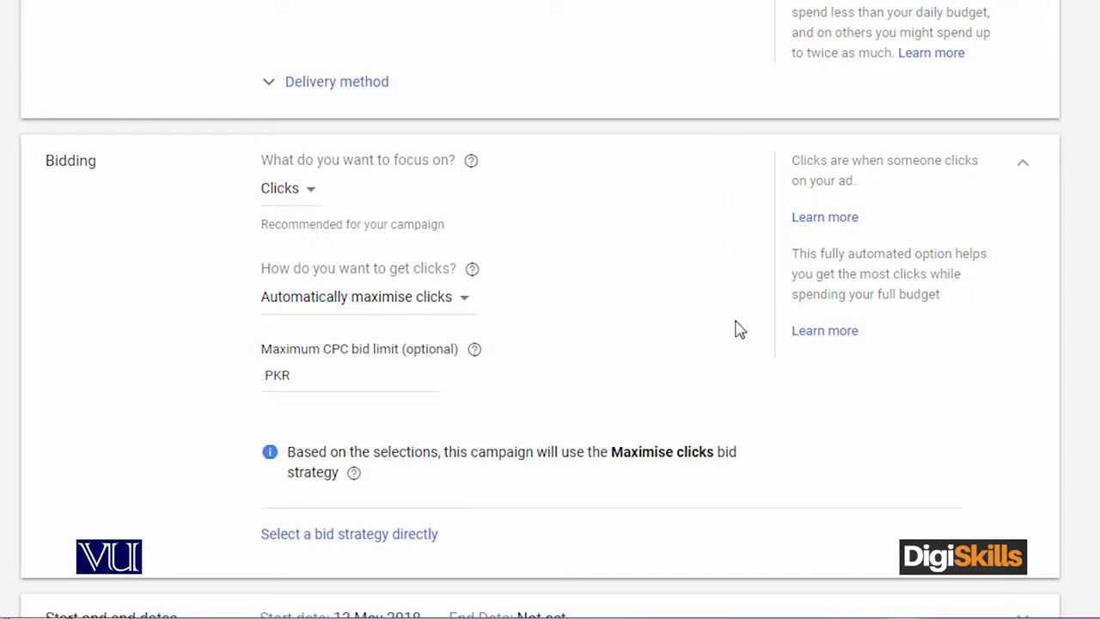
scroll(705, 269, down, 4)
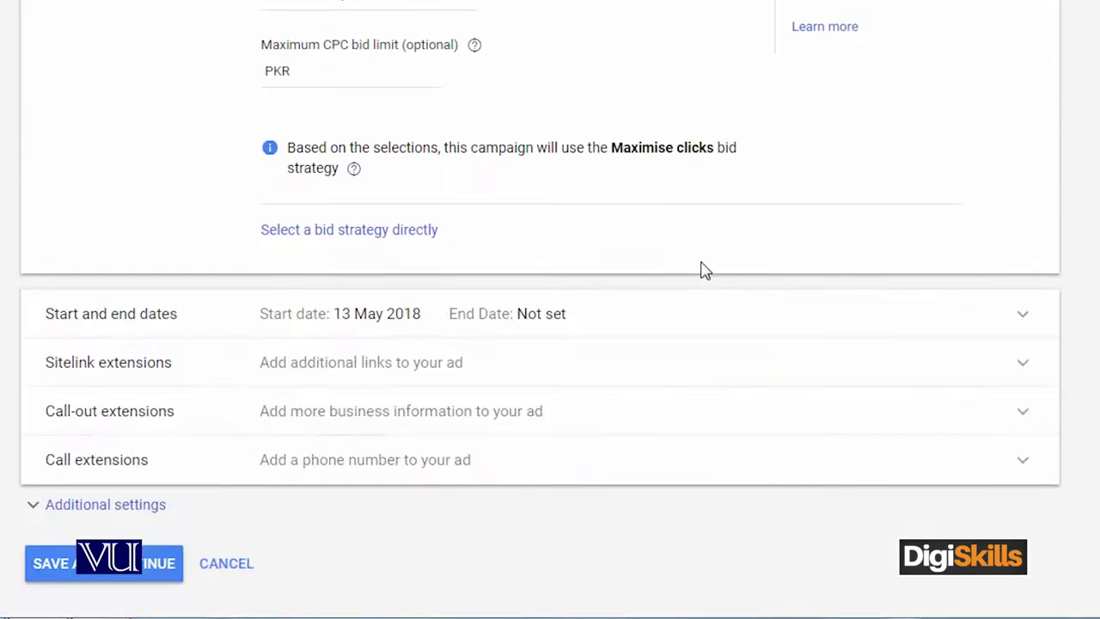
click(235, 323)
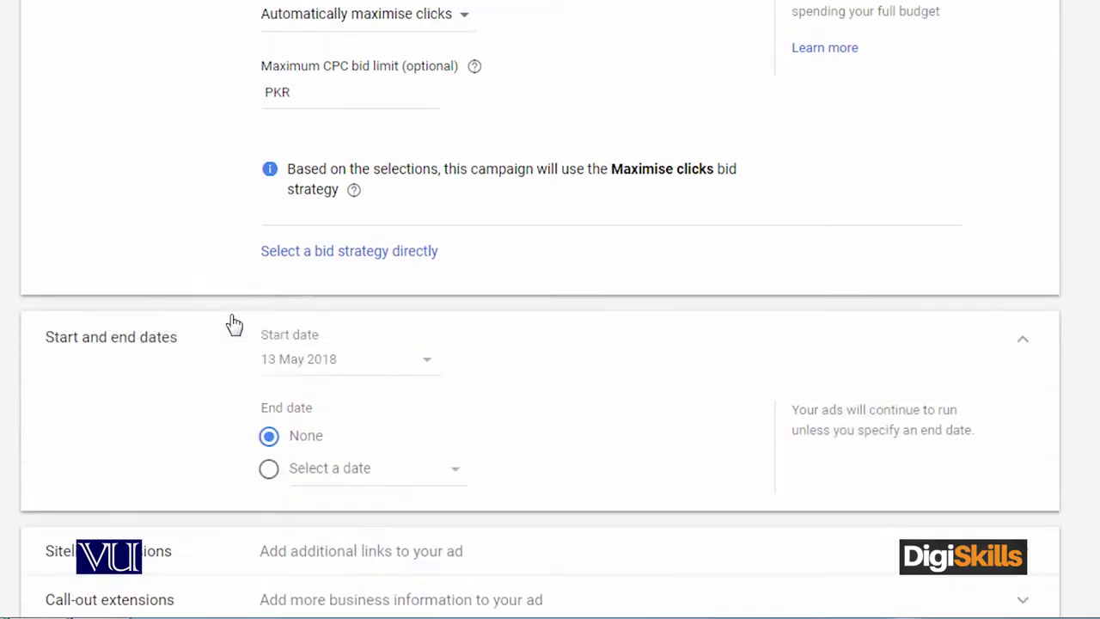
scroll(604, 349, down, 1)
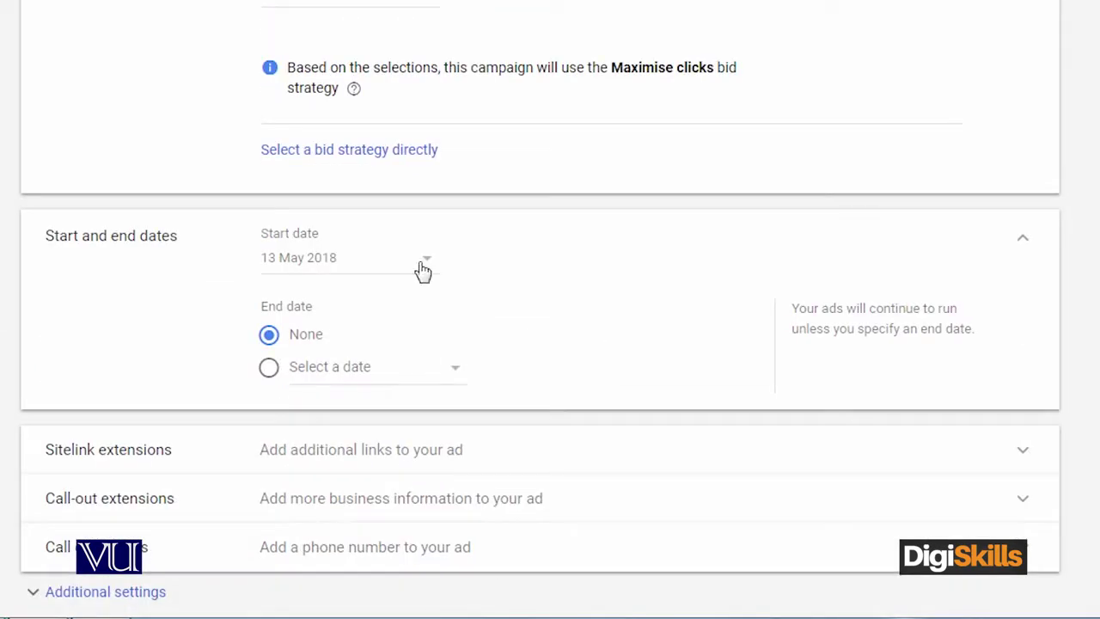
click(389, 261)
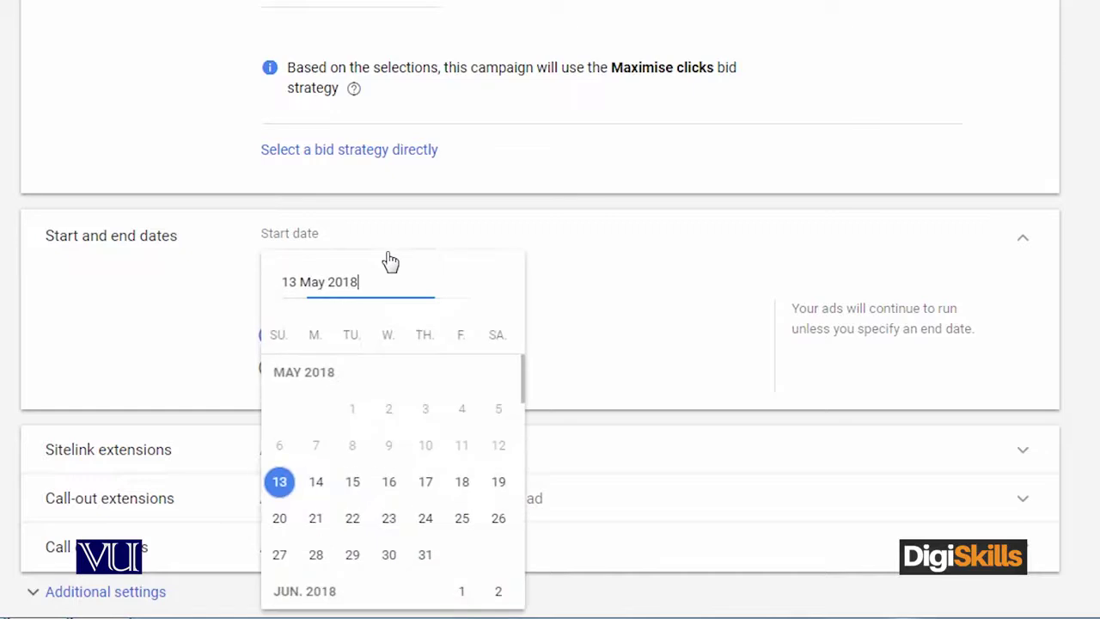
click(279, 518)
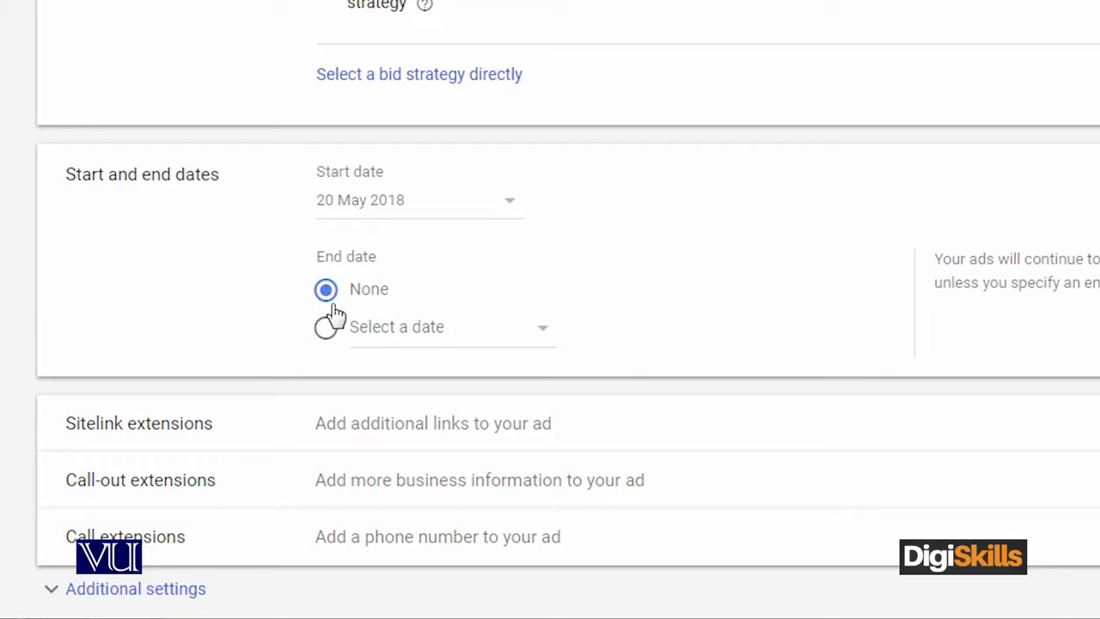
Step: Give the campaign a specific end date of 27 May 2018 instead of None
click(328, 329)
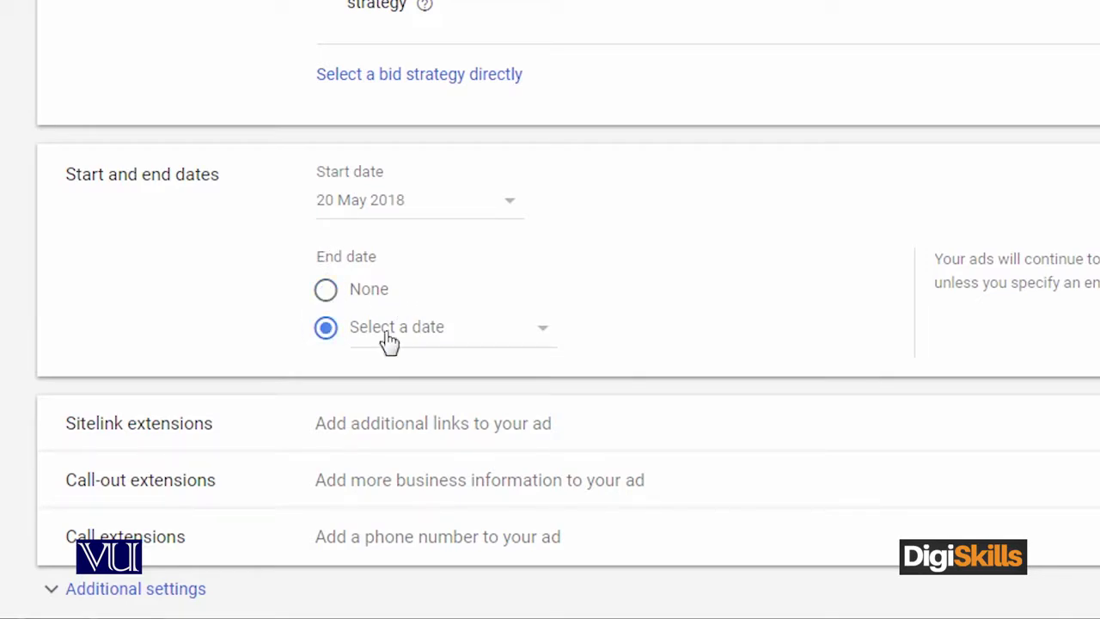
click(496, 346)
click(374, 302)
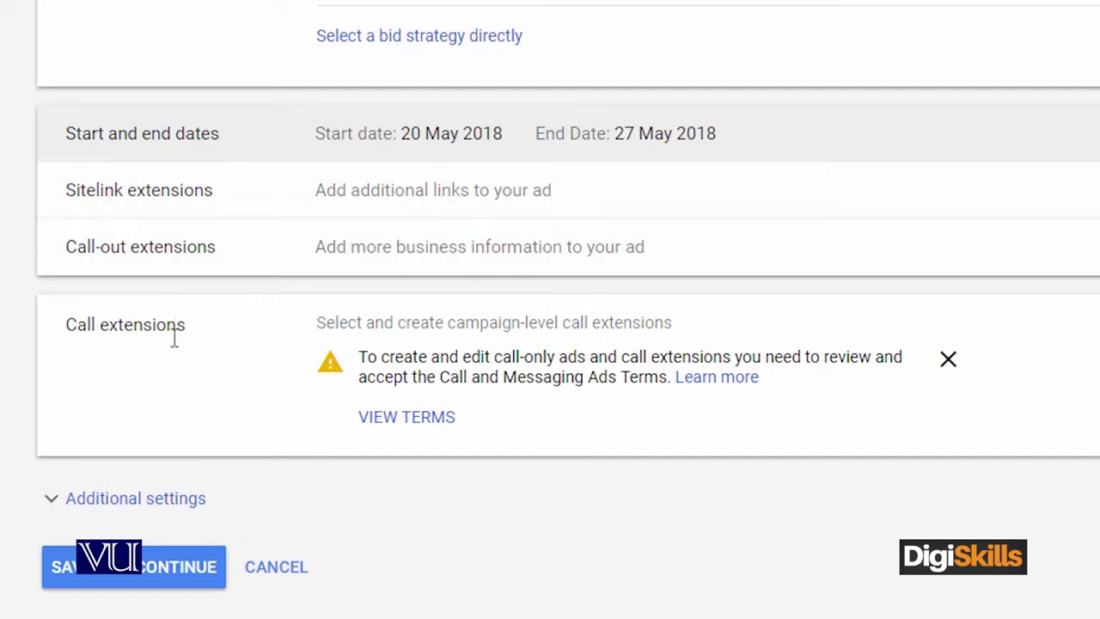
Step: Expand the additional settings, review the extension, ad rotation and scheduling options, and try to save and continue
click(55, 503)
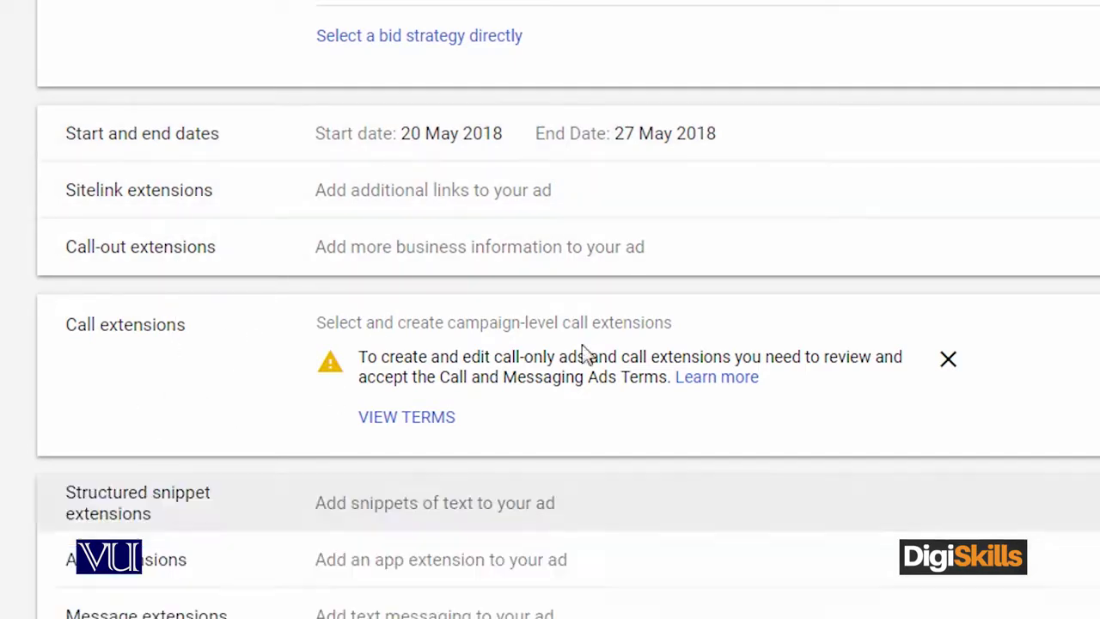
scroll(1053, 363, down, 4)
scroll(774, 222, down, 2)
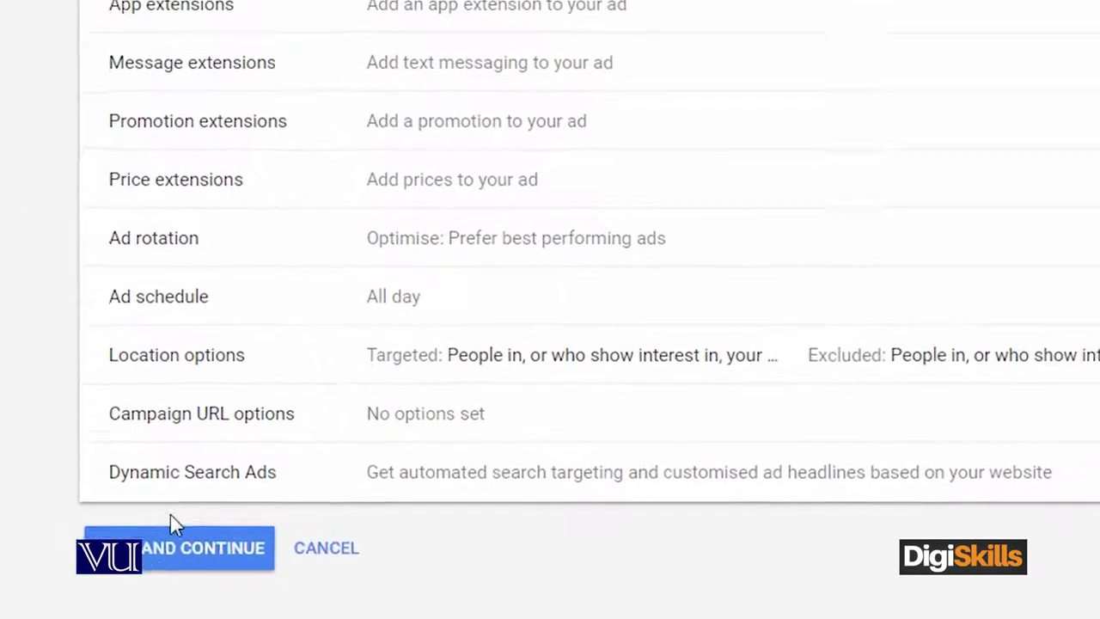
click(302, 537)
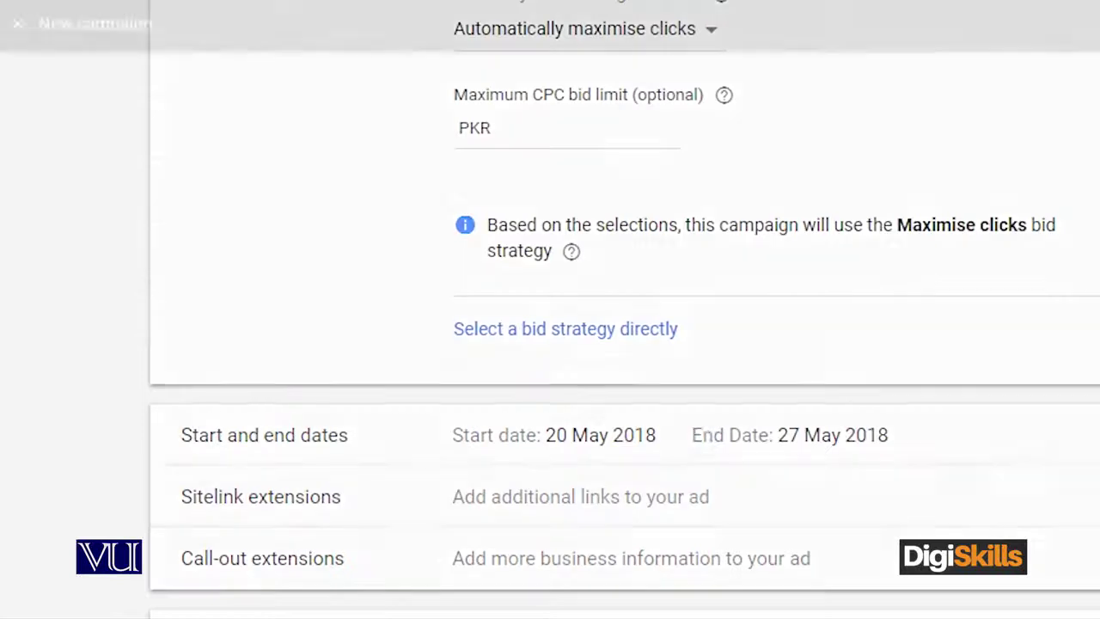